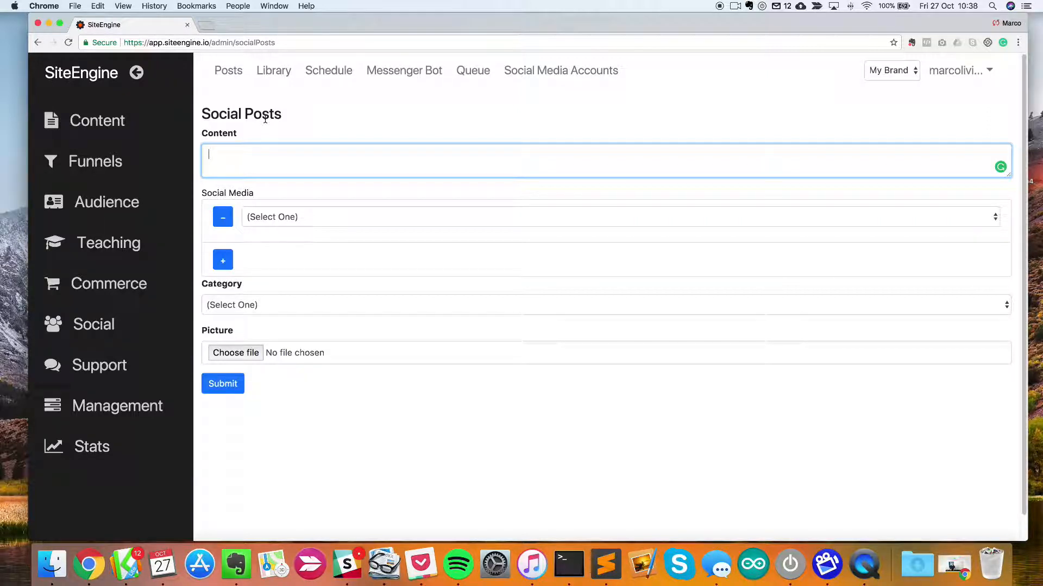
Open the live page of the published "New blog post" from the content posts list and look through it
click(123, 120)
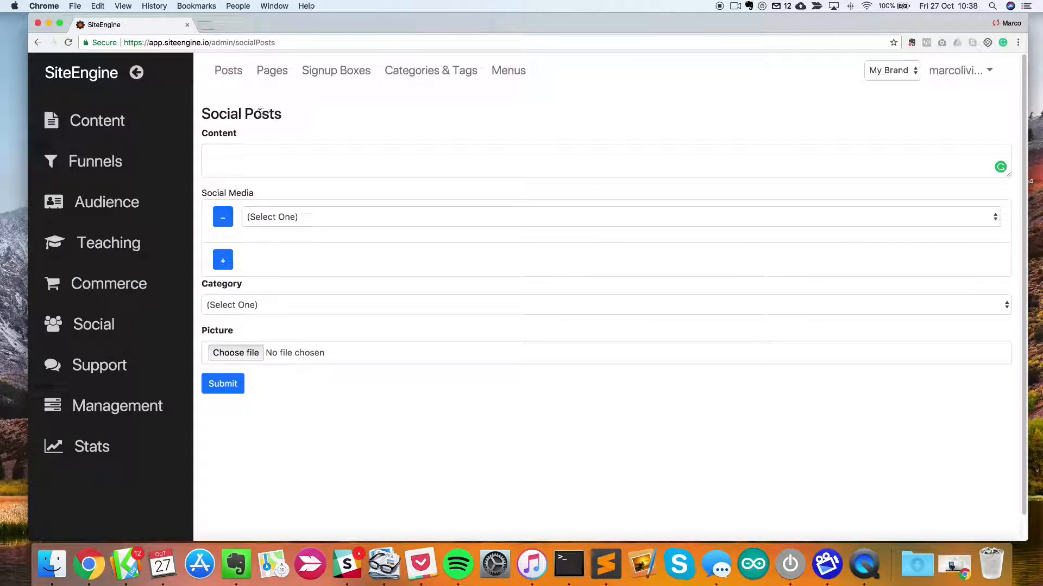
click(230, 72)
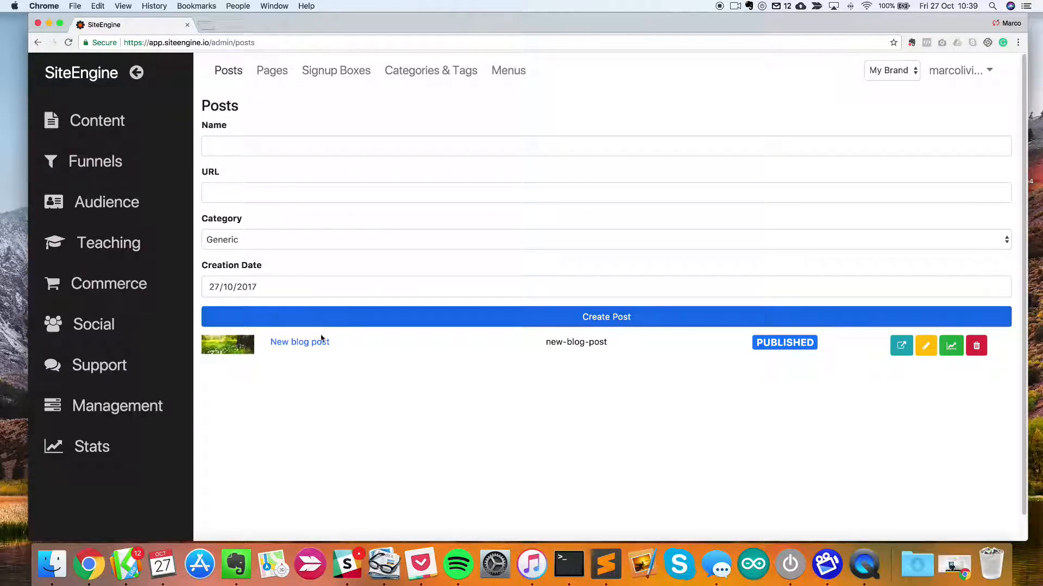
click(903, 347)
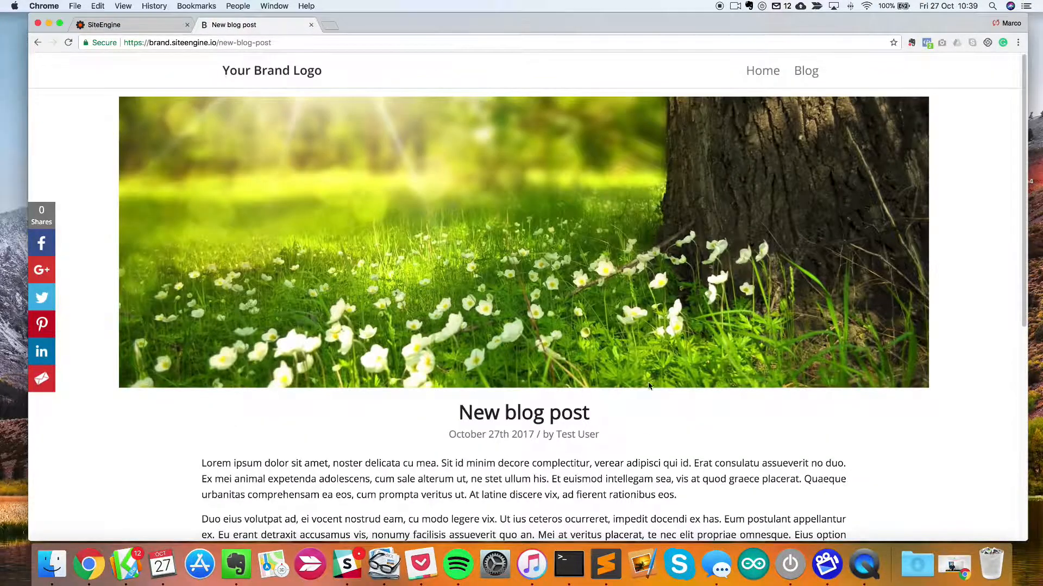
scroll(643, 424, down, 15)
scroll(543, 408, up, 15)
click(128, 26)
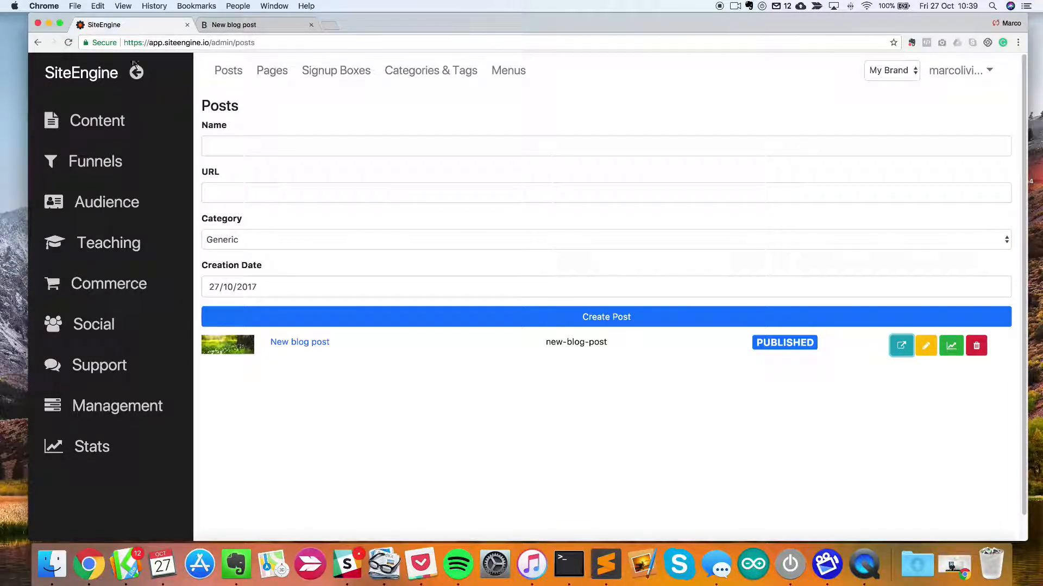
Check which social media accounts are linked to the brand in the Social section
mouse_move(119, 317)
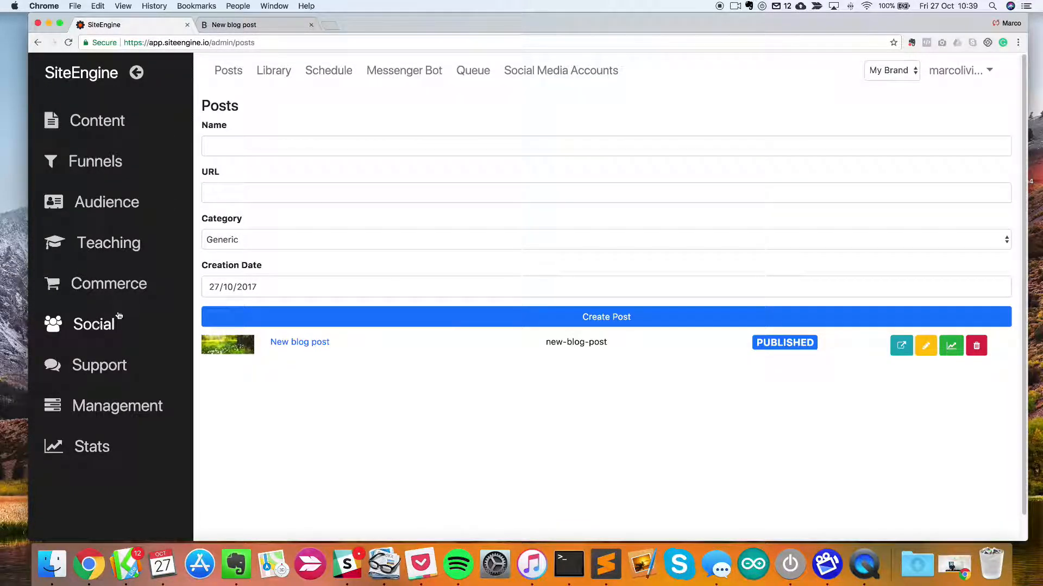
click(228, 70)
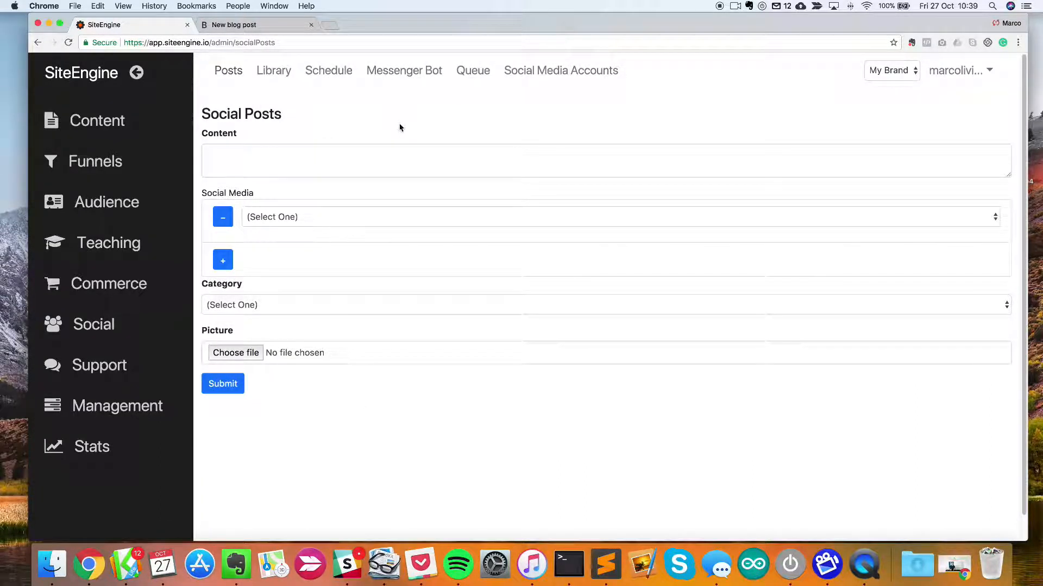
click(543, 73)
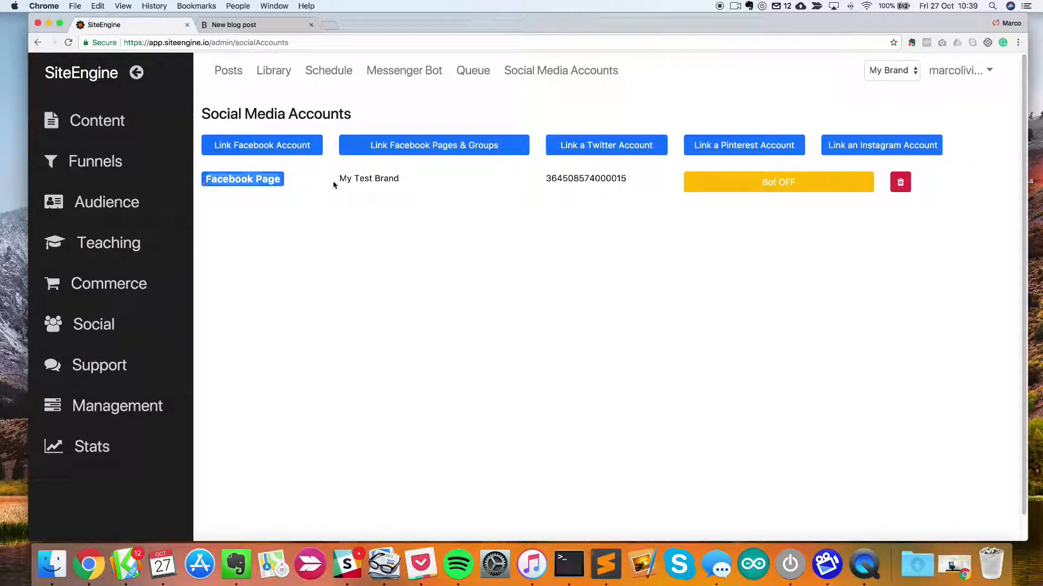
drag(333, 185, 660, 180)
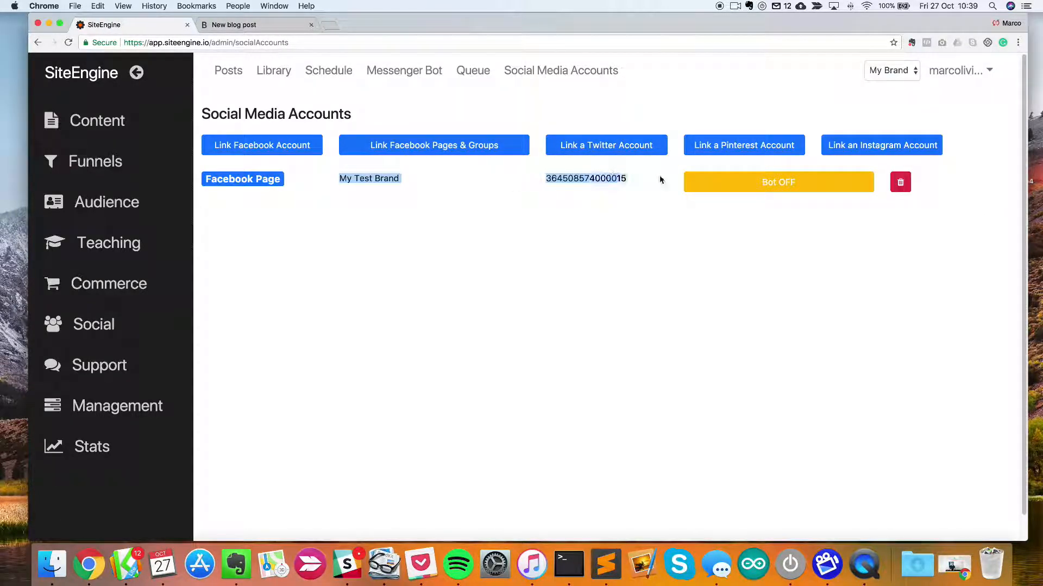
double_click(586, 180)
click(525, 227)
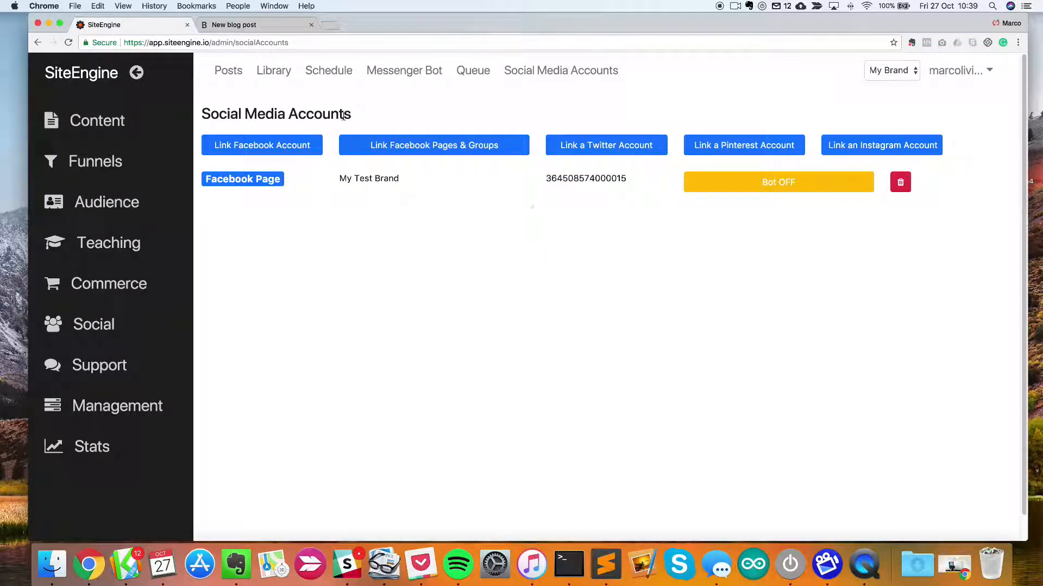
Start a new social media schedule for the Blog Post category at 6 PM
click(337, 76)
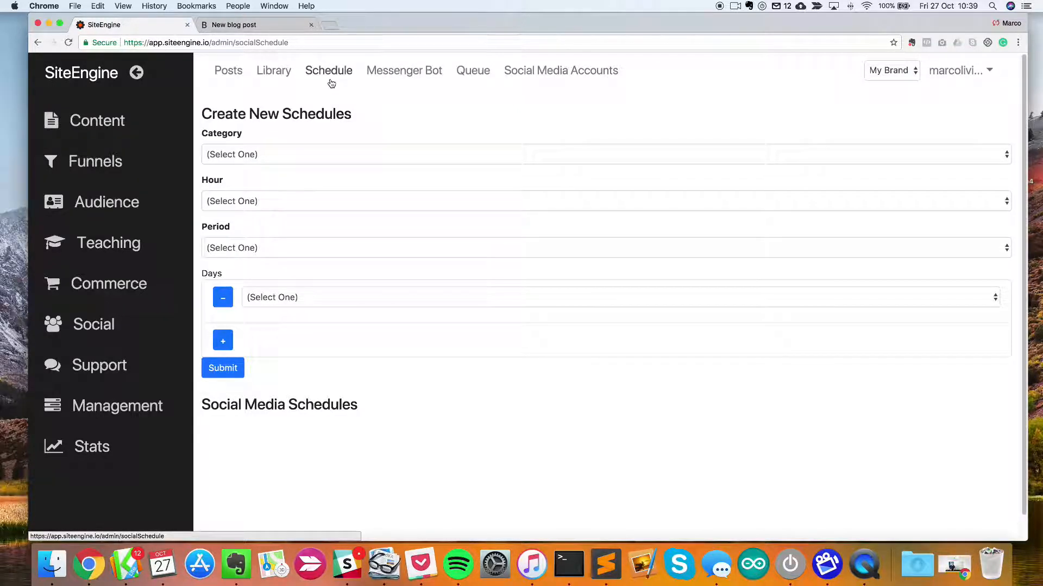
click(300, 161)
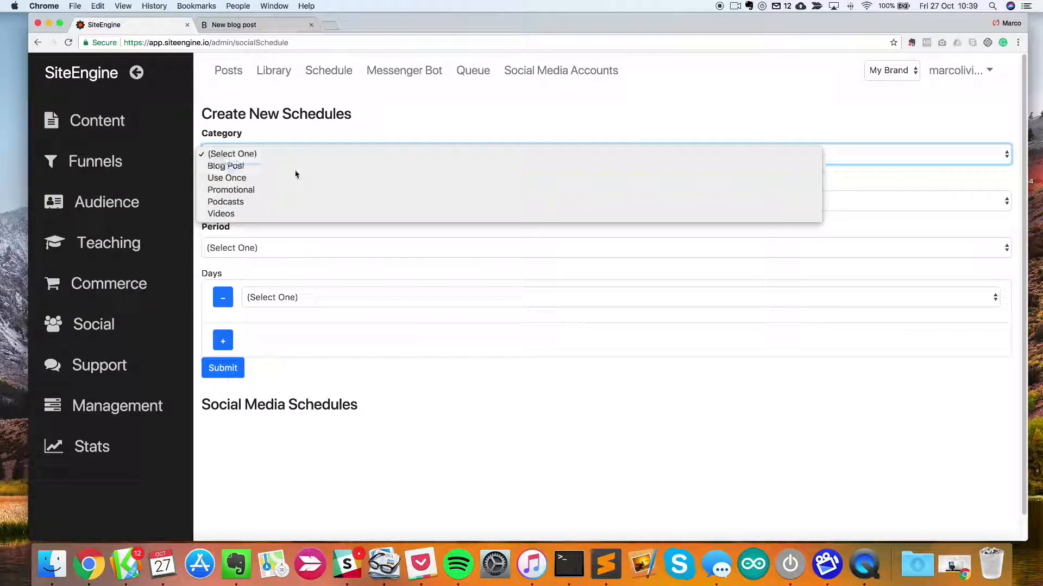
click(297, 169)
click(334, 202)
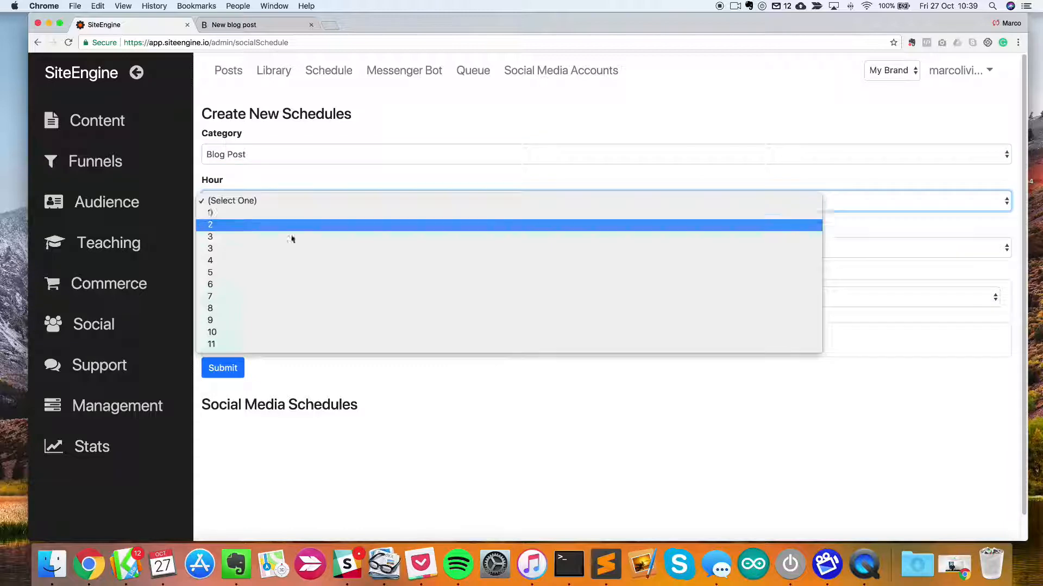
click(274, 290)
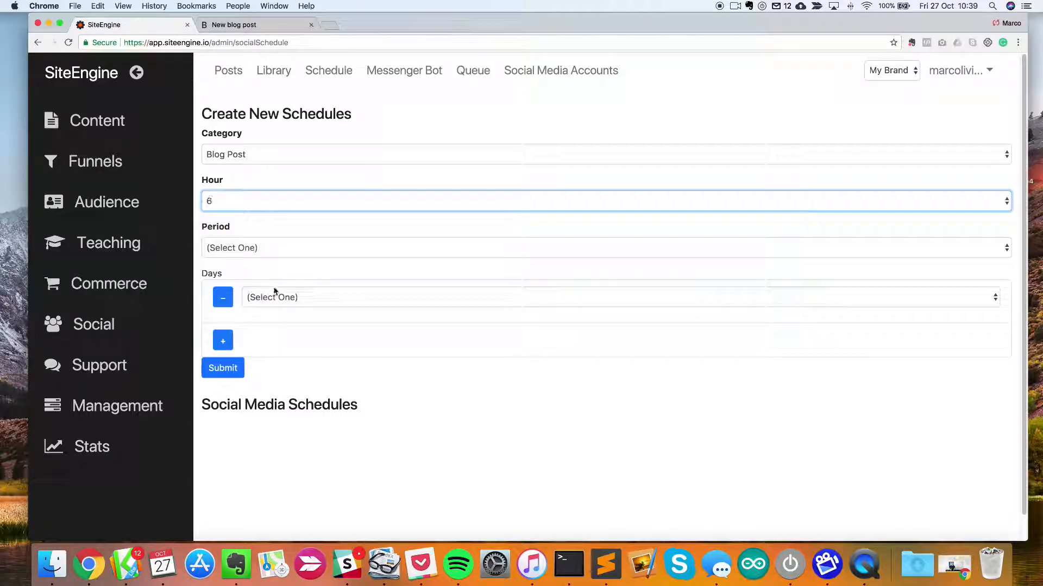
click(340, 242)
click(305, 272)
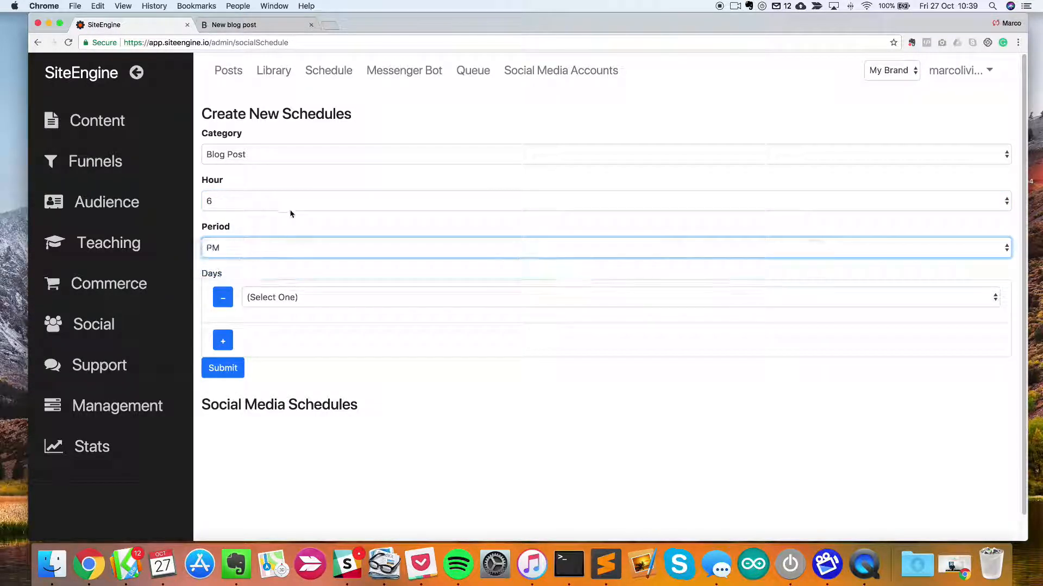
Set the schedule's days to Tuesday and Thursday and submit it
click(329, 298)
click(334, 322)
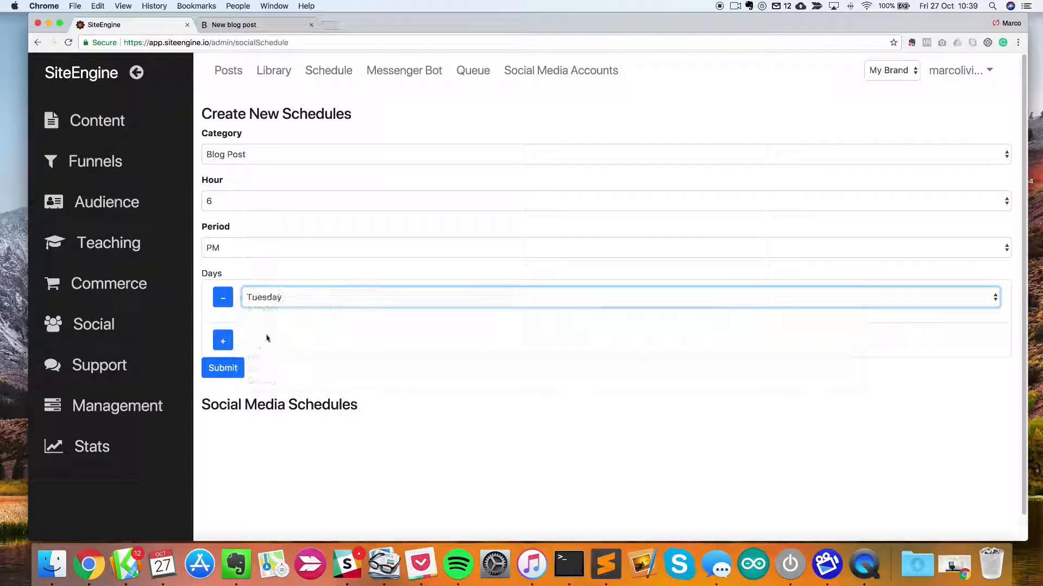
click(223, 341)
click(354, 340)
click(358, 387)
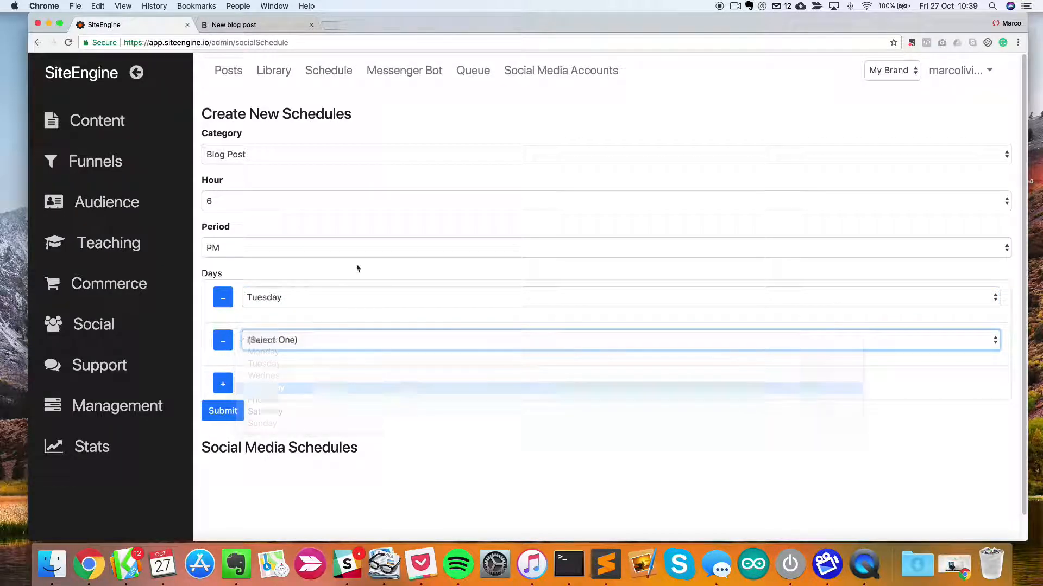
click(235, 415)
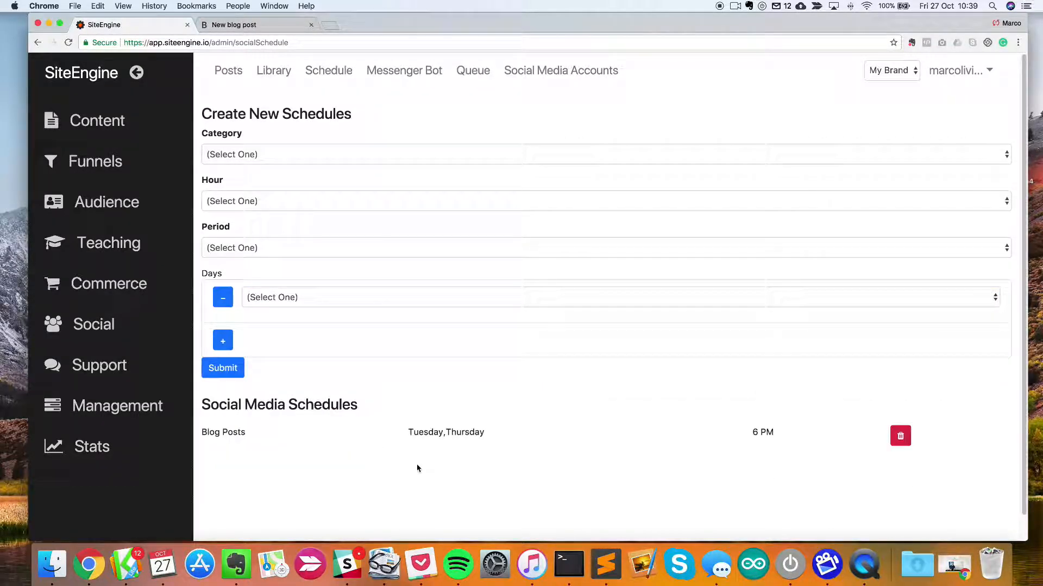
Examine the category, days and time of the saved Blog Posts schedule
drag(410, 433, 597, 433)
click(332, 443)
drag(201, 431, 777, 434)
click(662, 424)
double_click(417, 432)
double_click(468, 433)
click(701, 433)
Start a new social post and copy the blog article's title, "New blog post", into its content
click(234, 77)
click(298, 156)
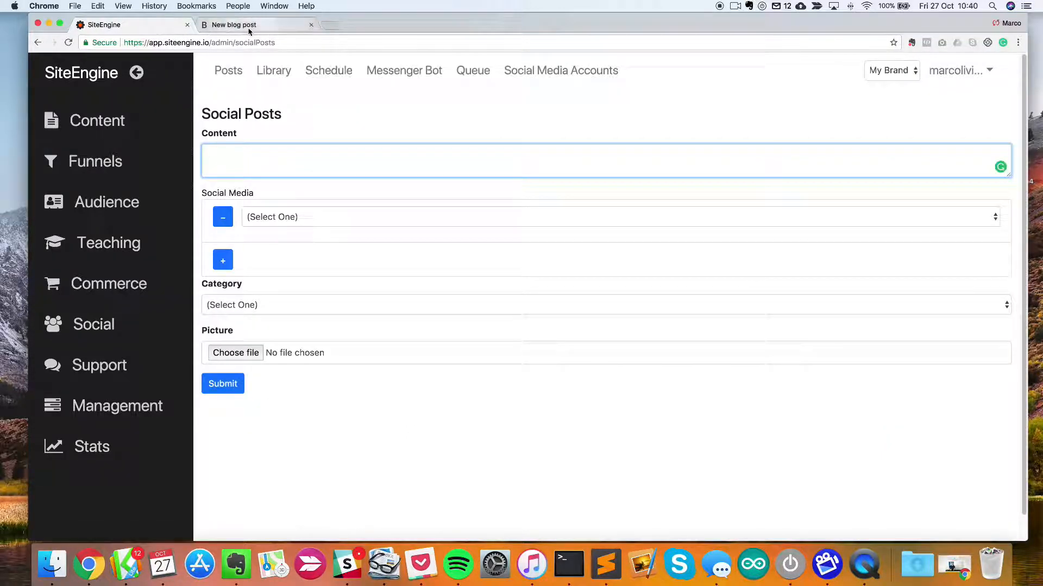
click(248, 30)
drag(451, 415, 616, 414)
key(super+c)
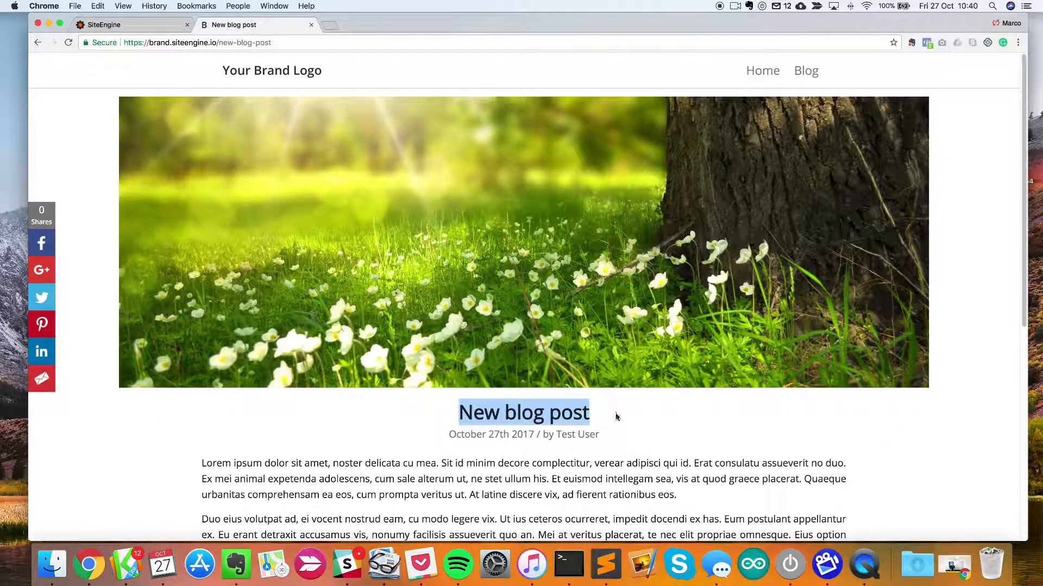
click(135, 24)
key(super+v)
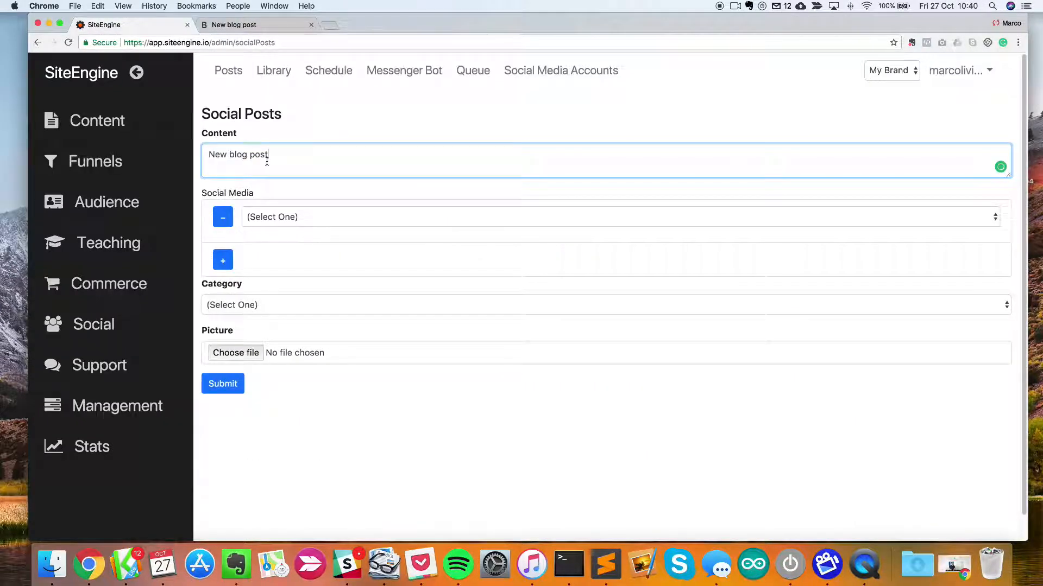
click(270, 25)
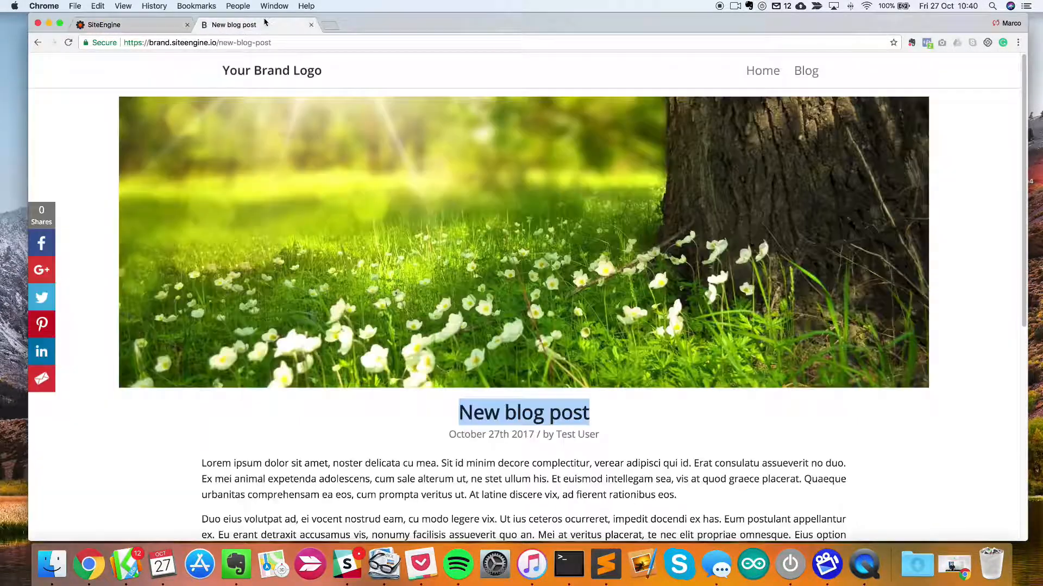
click(248, 42)
key(super+c)
click(136, 24)
key(super+v)
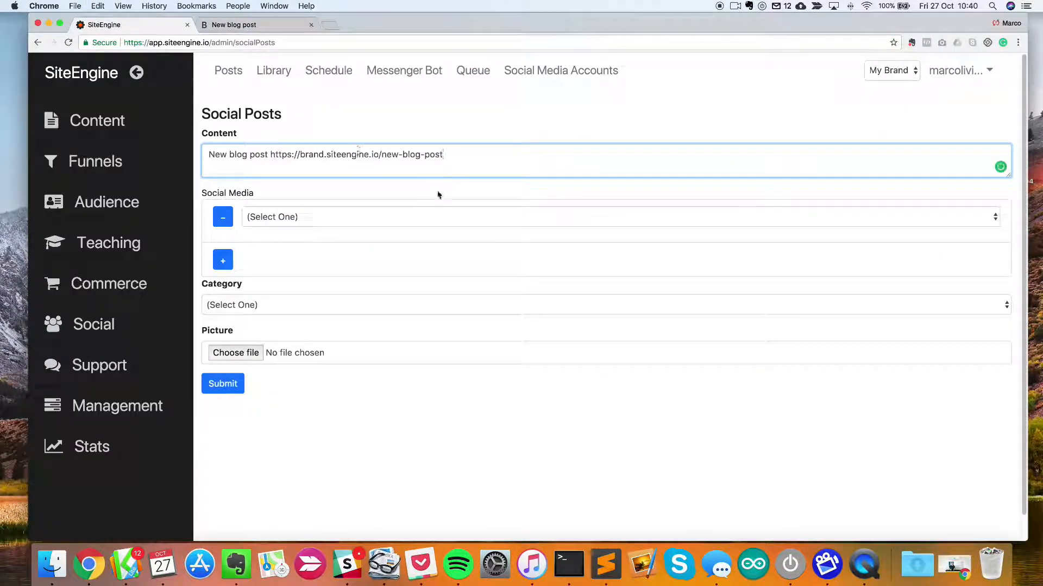
Target the social post at My Test Brand (Facebook Page) and assign it the Blog Post category
click(293, 218)
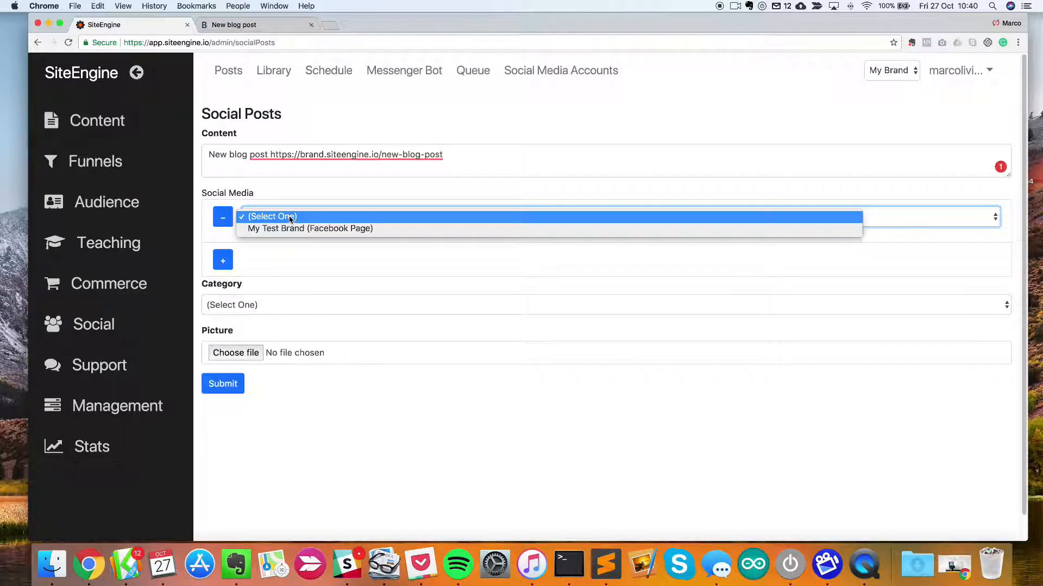
click(307, 228)
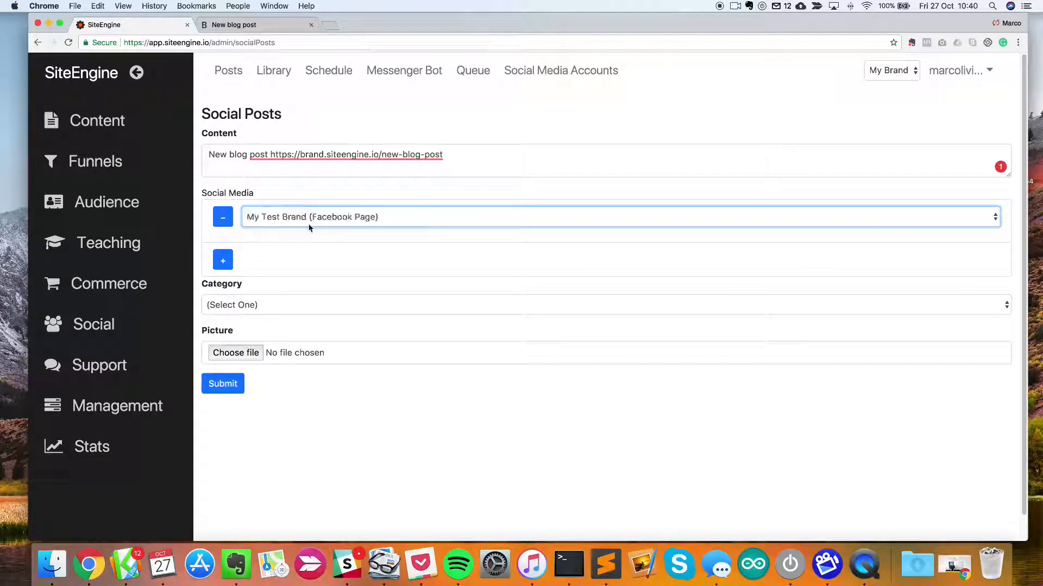
click(333, 255)
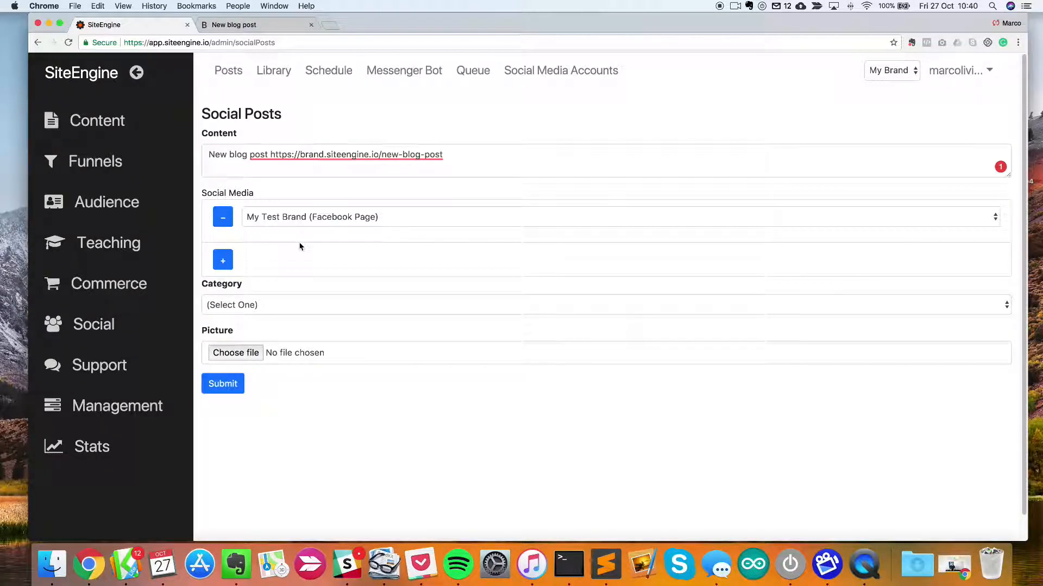
click(285, 304)
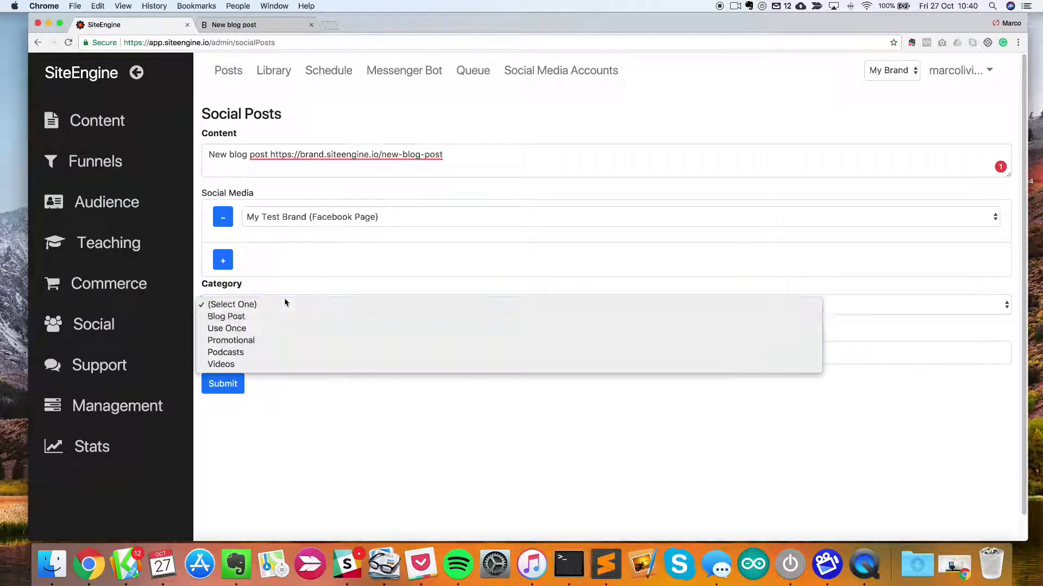
click(284, 316)
click(373, 450)
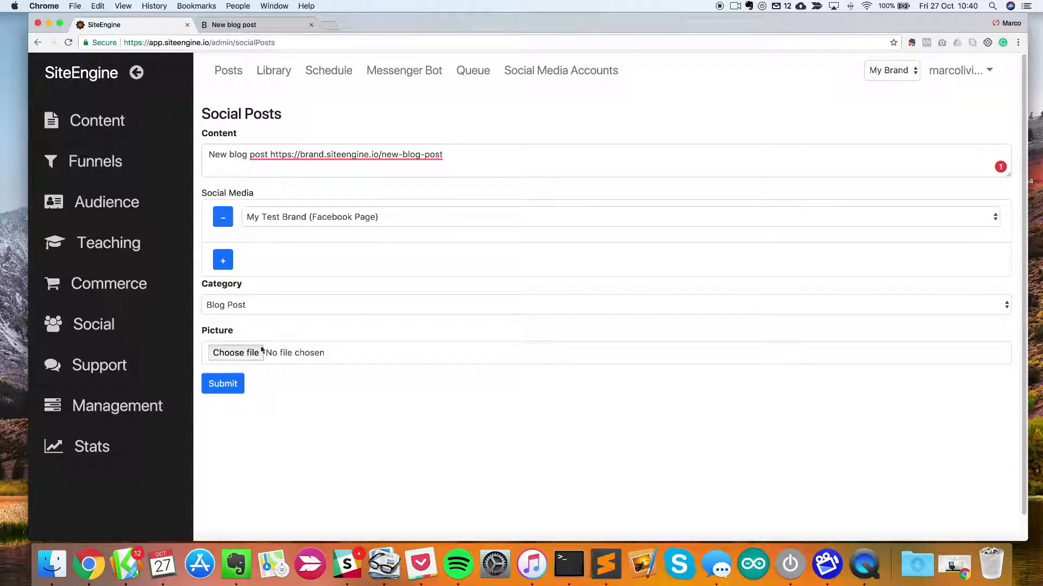
Attach featured_pic.jpeg as the social post's picture, compare it with the live article, and submit the post
click(238, 353)
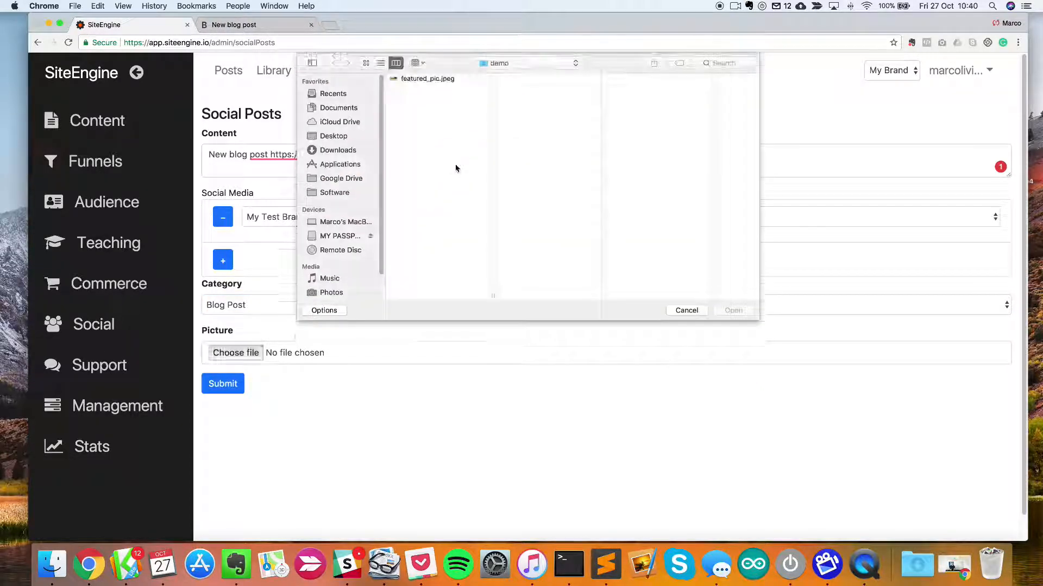
click(452, 80)
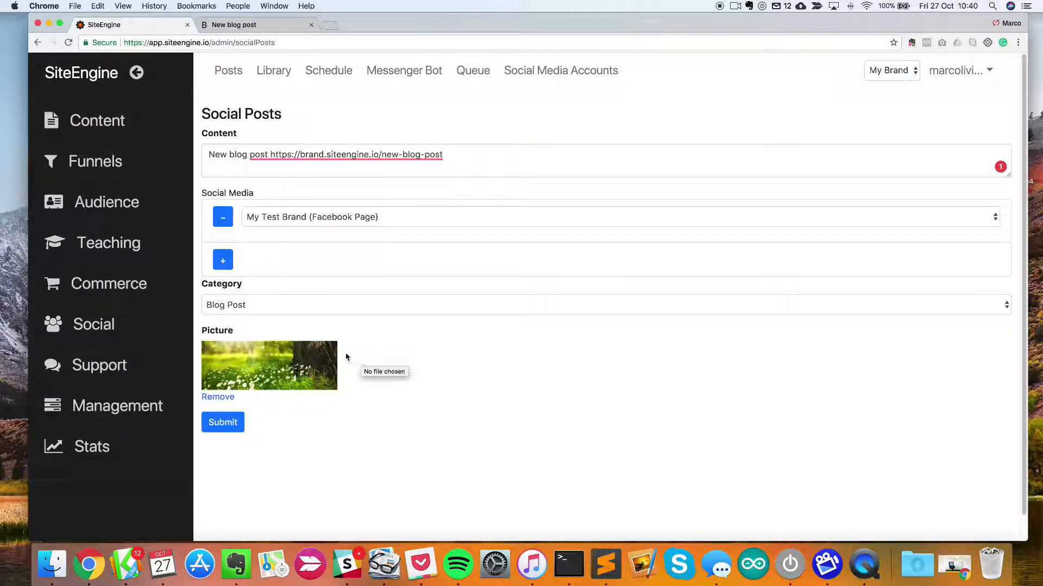
click(239, 25)
click(434, 461)
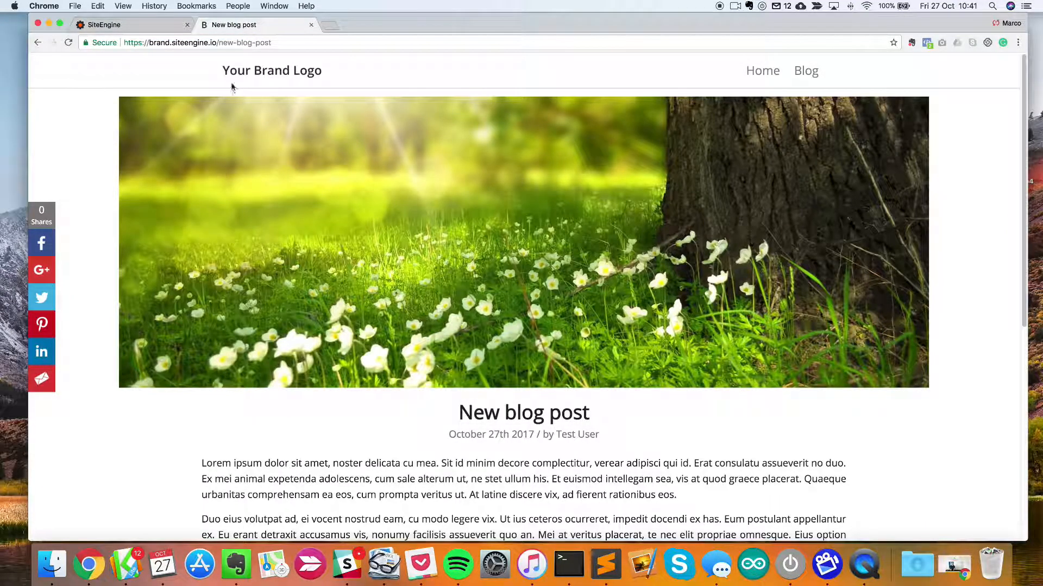
click(135, 24)
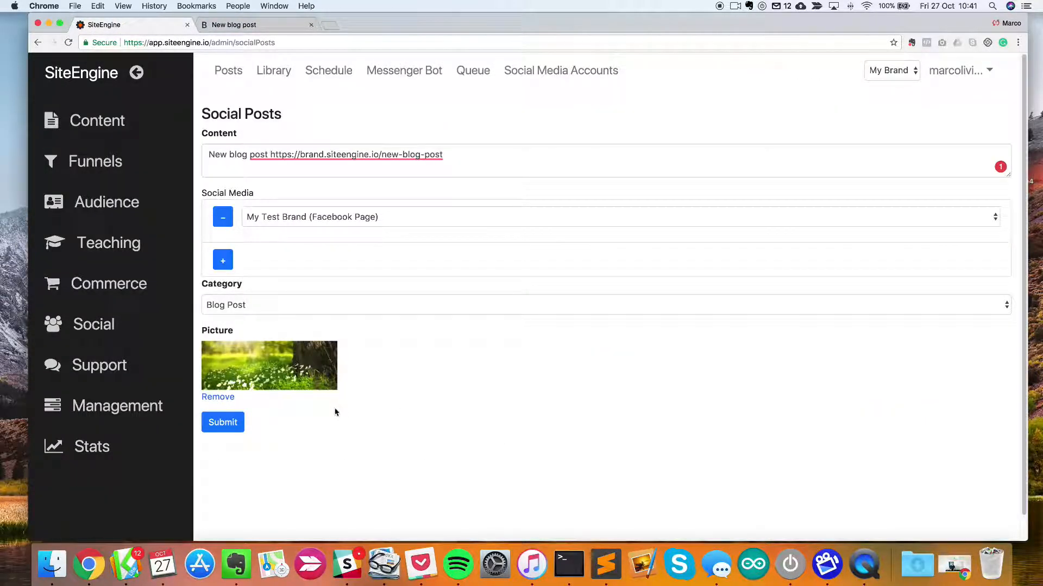
click(220, 429)
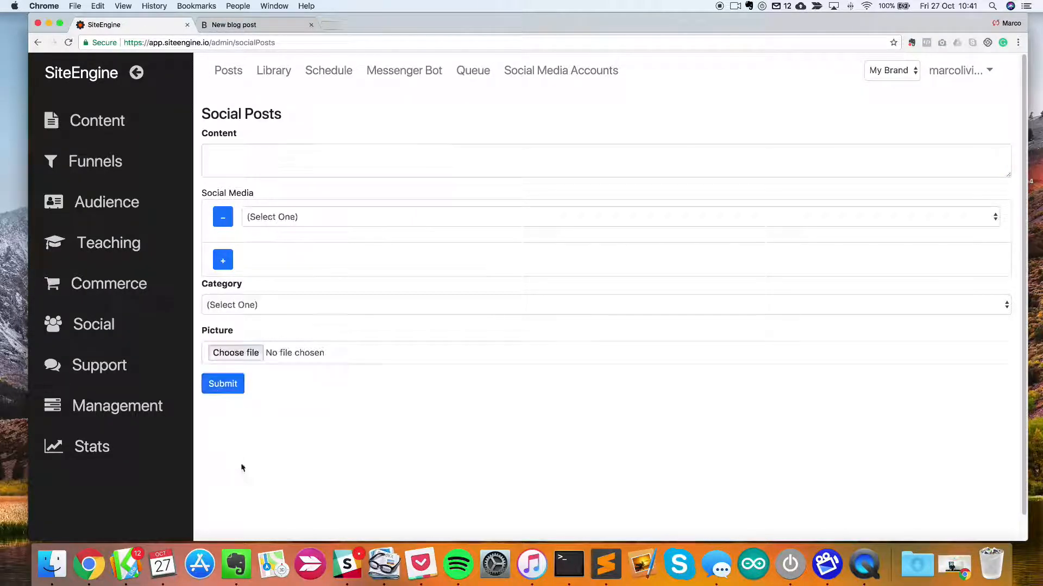
Review the new post in the social library, its schedule, and the queue of upcoming posts
click(288, 72)
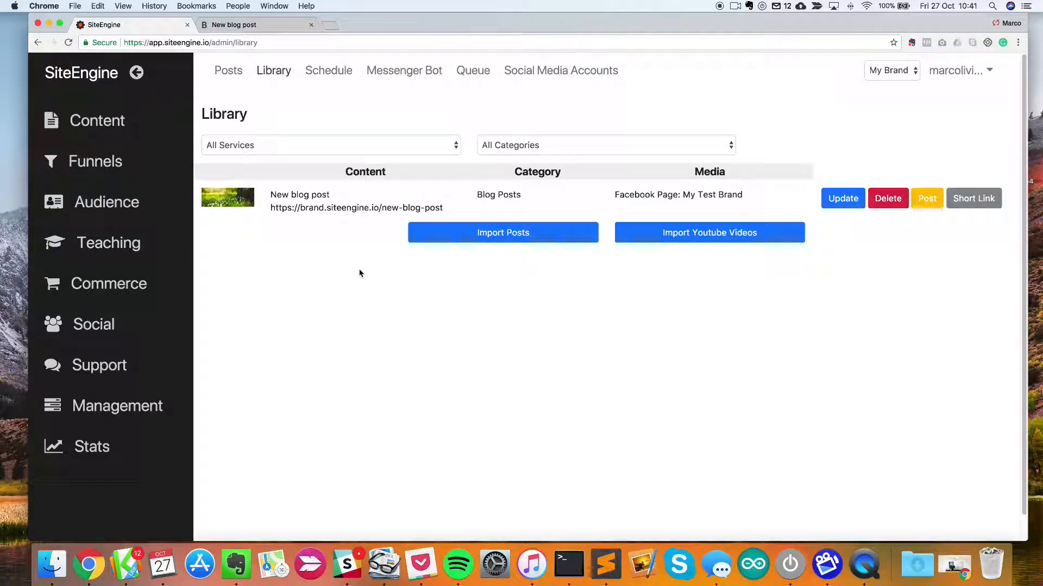
click(328, 71)
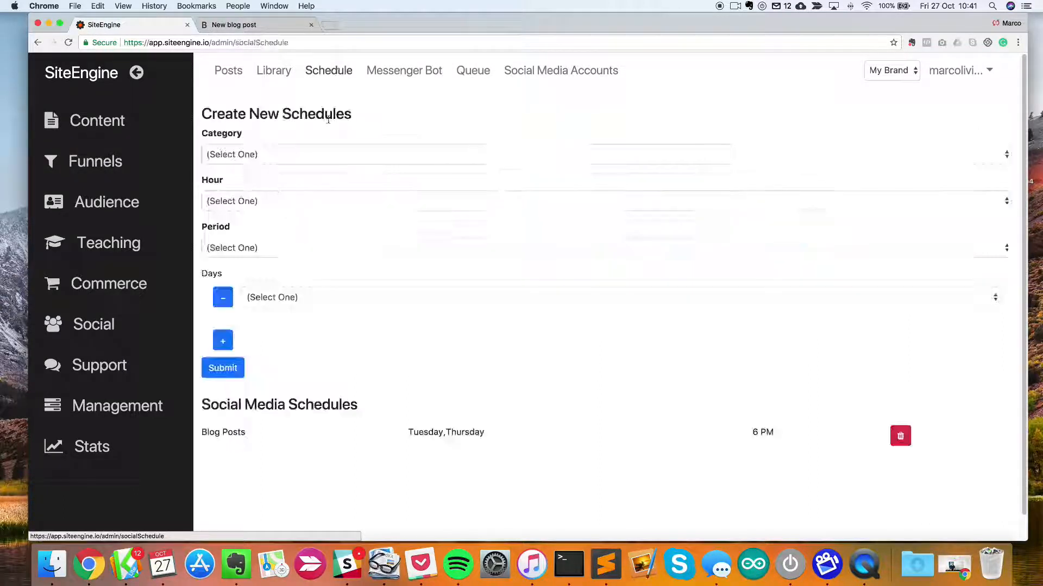
click(473, 82)
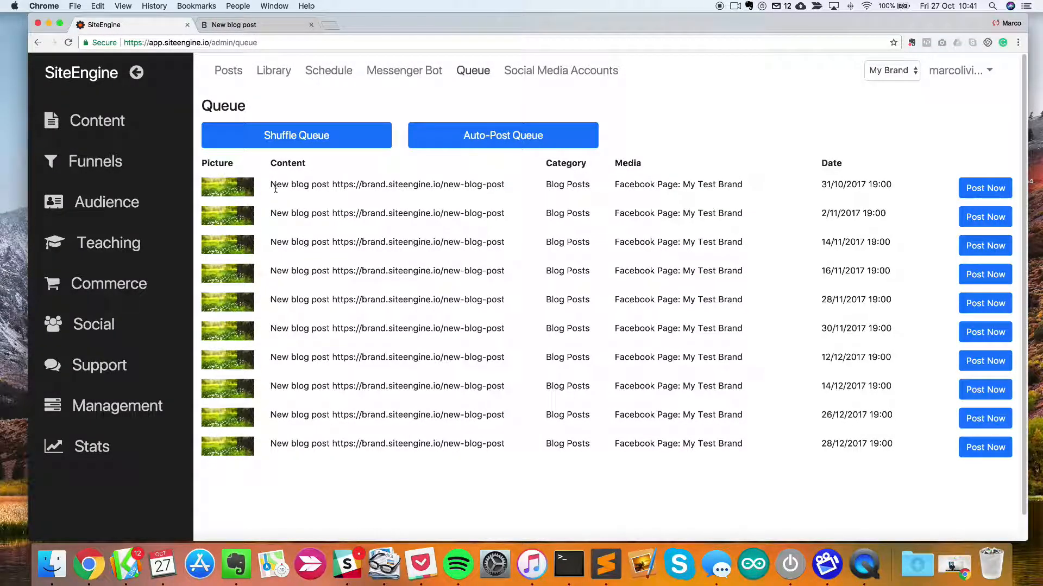
Examine the queued blog post promotions, comparing their content and scheduled dates from the first entry to the last
drag(270, 185, 552, 449)
click(551, 451)
drag(821, 443, 863, 462)
drag(821, 182, 893, 184)
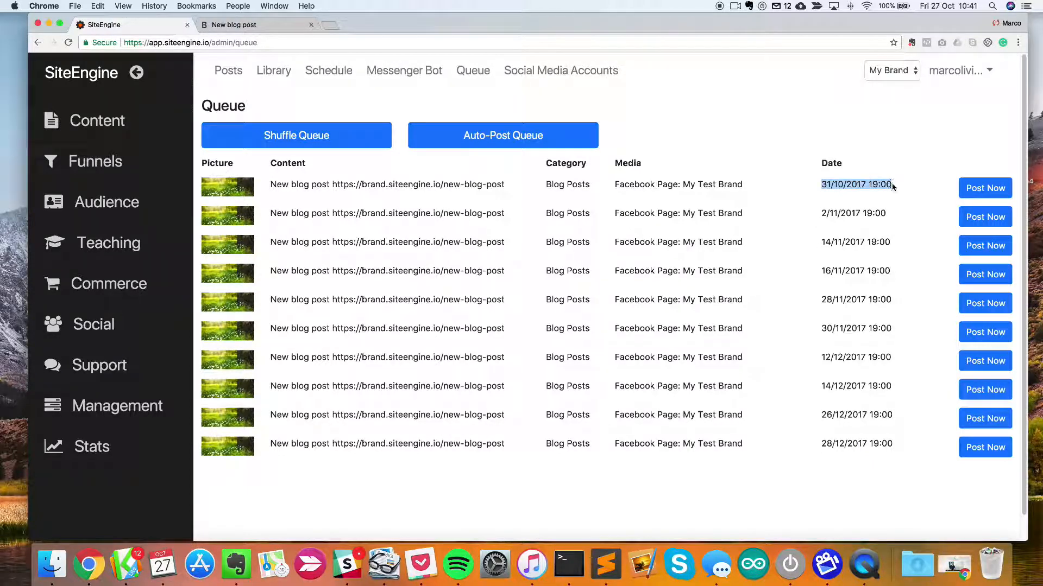
click(825, 186)
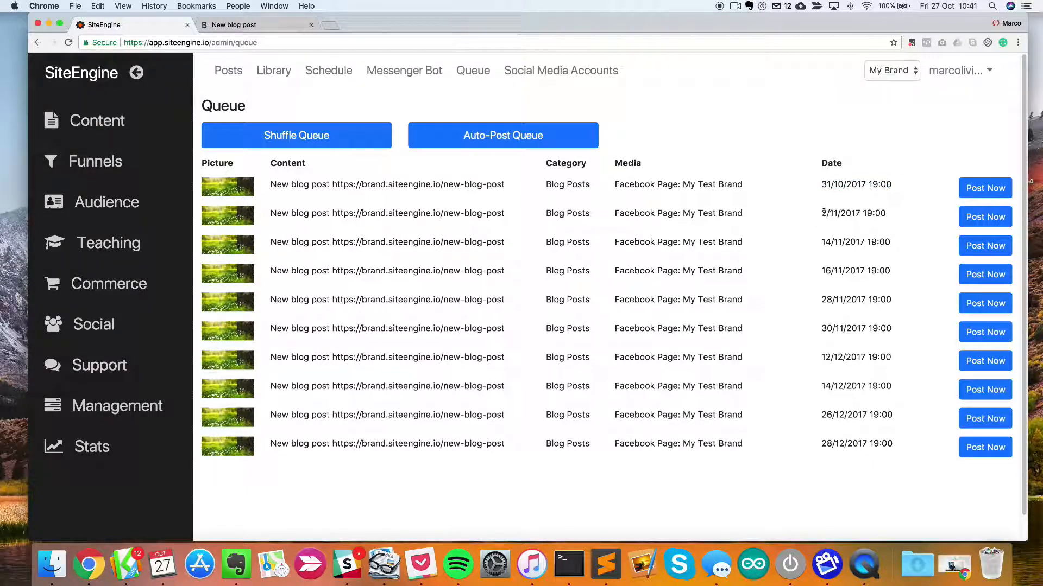
drag(823, 212, 894, 217)
click(860, 200)
drag(339, 242, 470, 245)
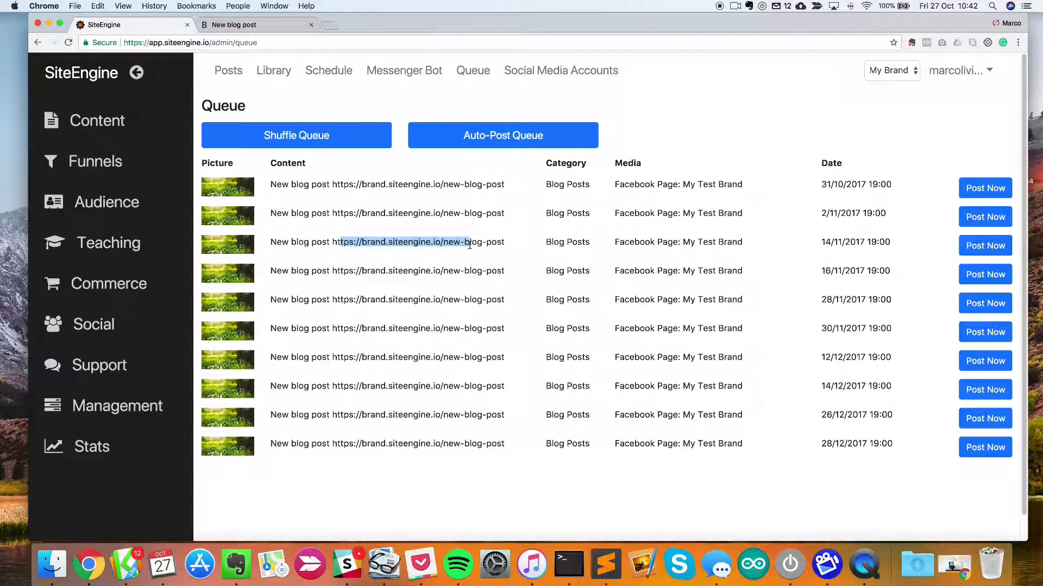
click(341, 444)
drag(495, 444, 436, 444)
click(589, 508)
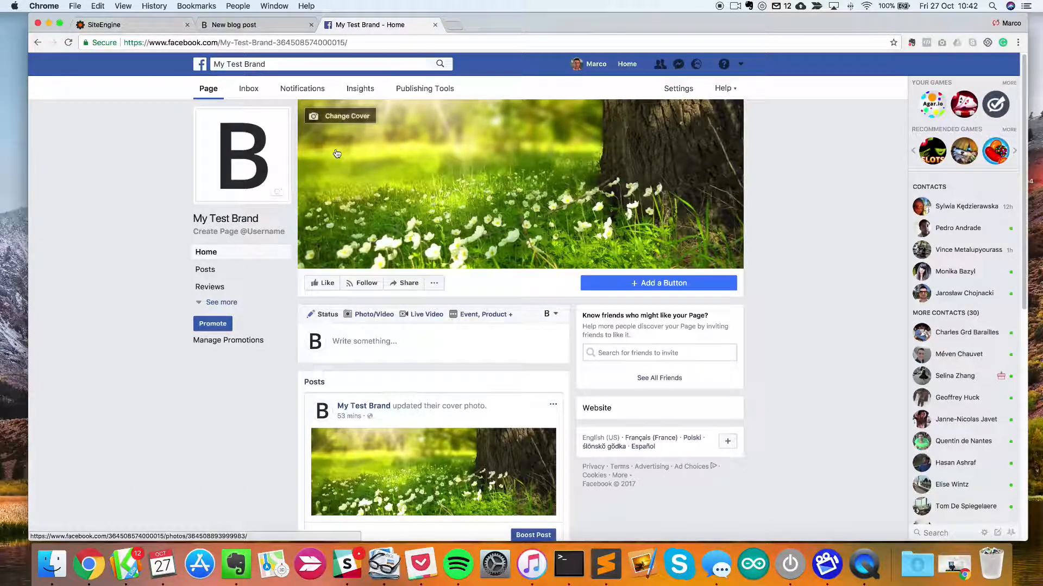
Return to the SiteEngine queue, publish the 31/10/2017 19:00 post immediately, and check the date of the next queued entry
click(136, 25)
click(362, 182)
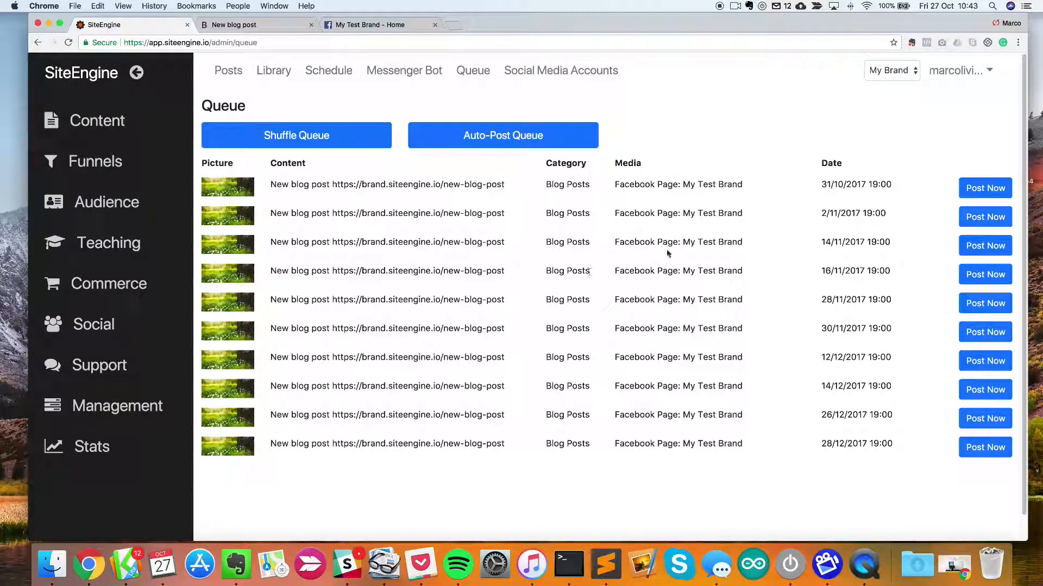
click(985, 188)
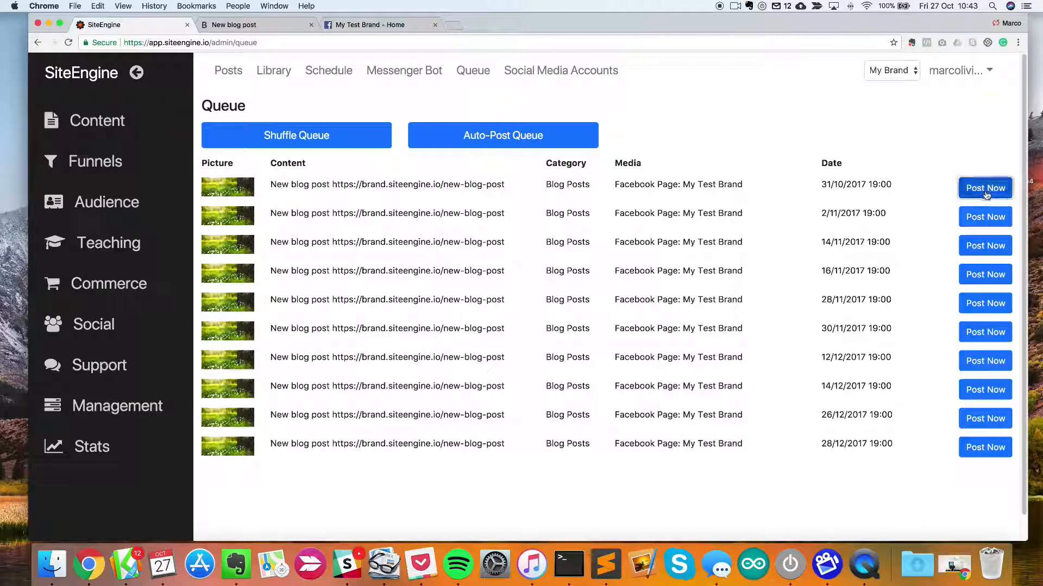
click(766, 340)
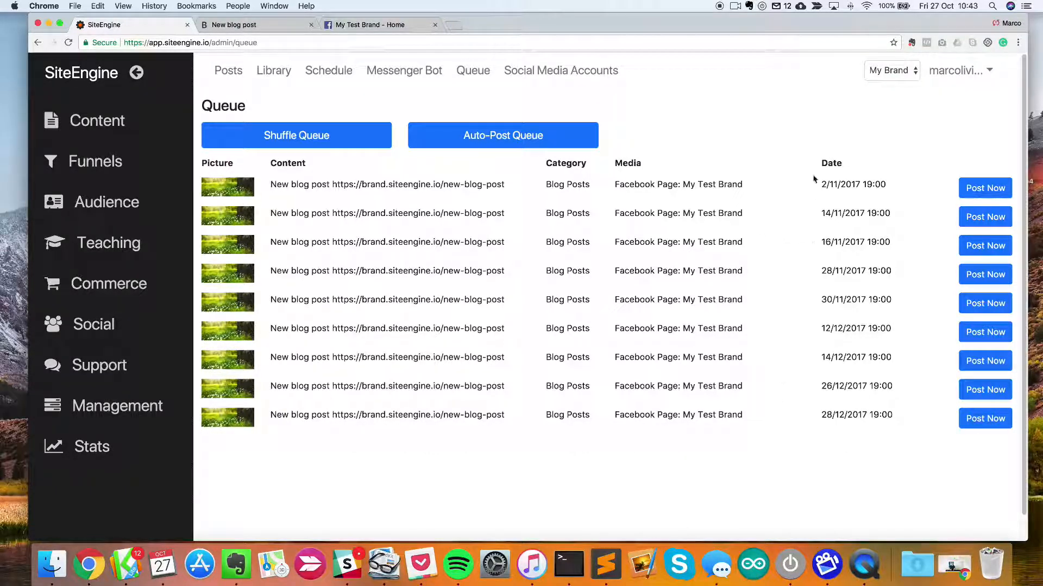
drag(807, 185, 896, 187)
click(813, 169)
Reload the My Test Brand Facebook page and inspect the newly published post's text, picture and link preview
click(380, 25)
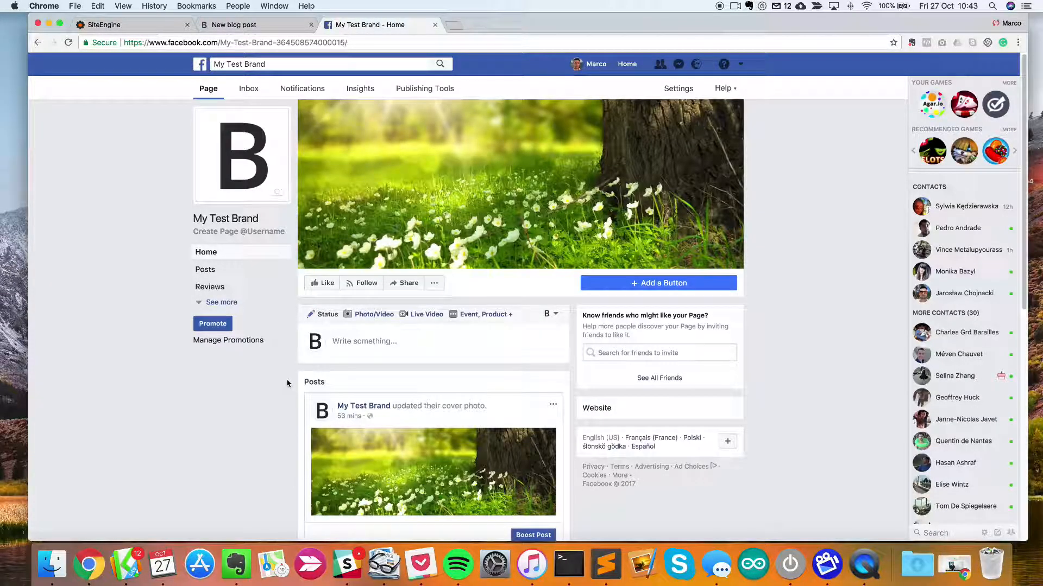
key(super+r)
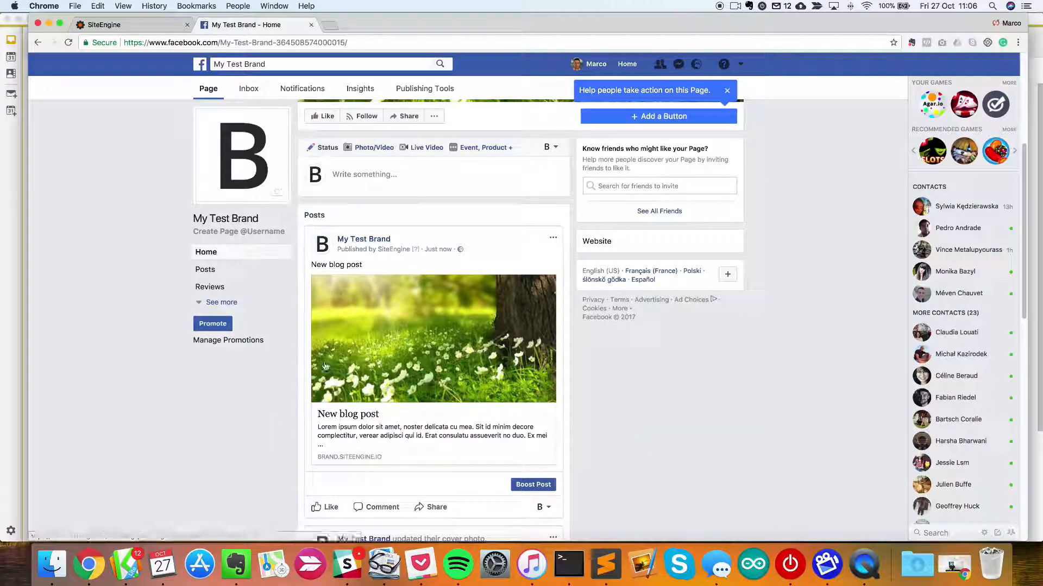
scroll(491, 429, down, 1)
scroll(492, 430, up, 1)
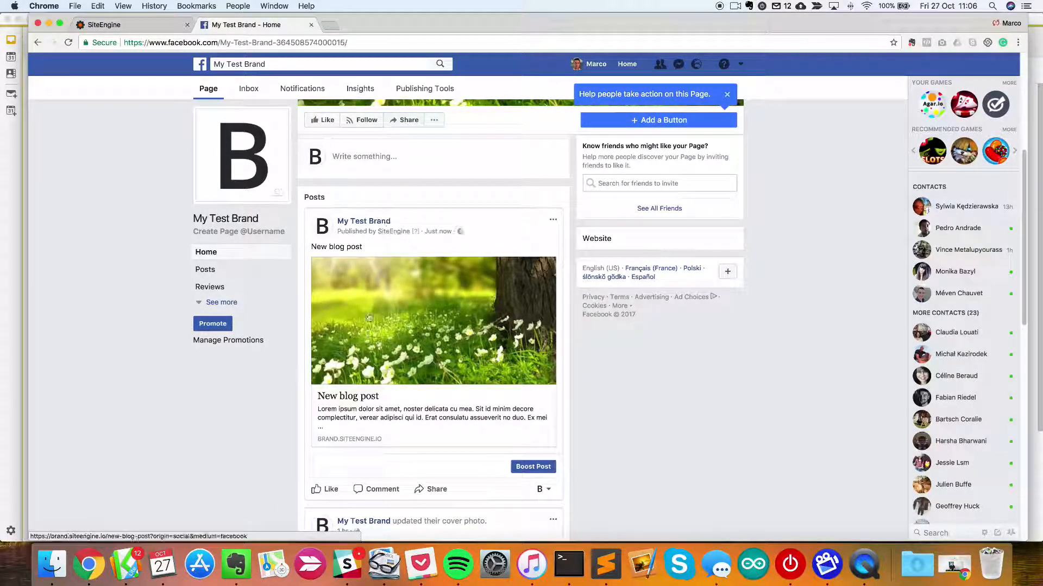
scroll(365, 326, down, 2)
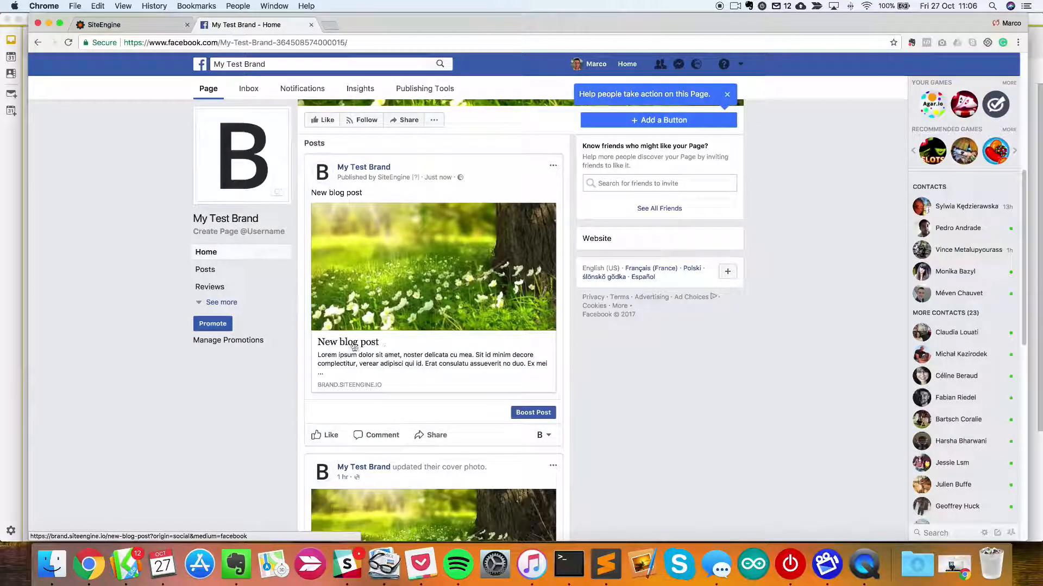
drag(314, 193, 364, 194)
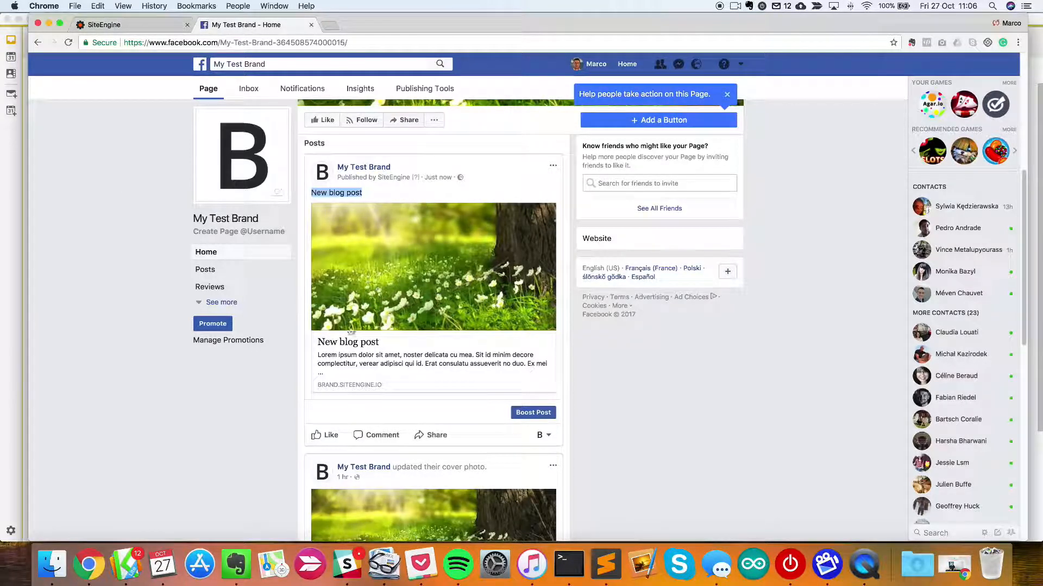
click(135, 400)
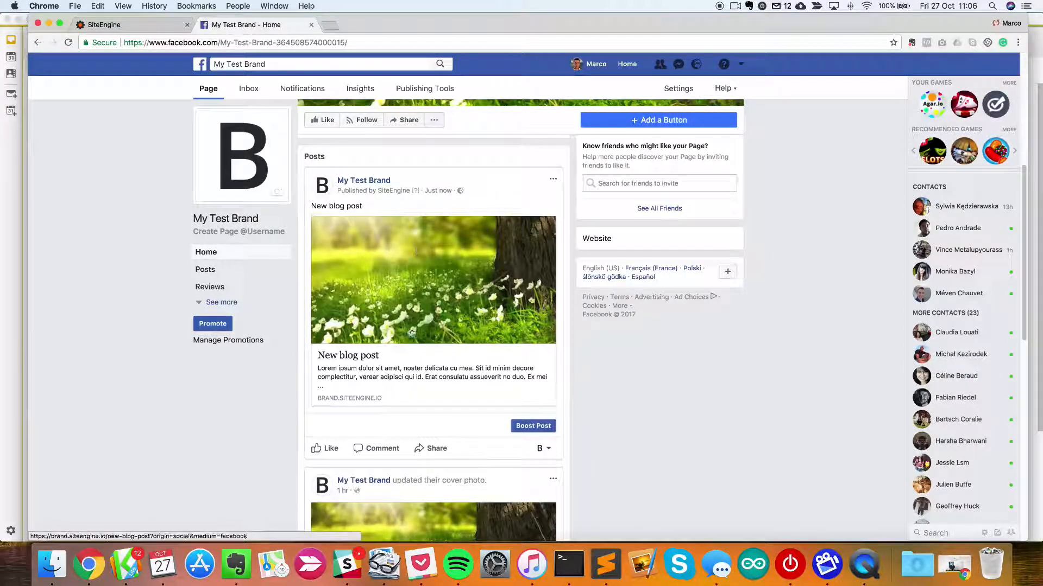
Open the blog article from the Facebook post's link preview, look through it, and close it
click(379, 375)
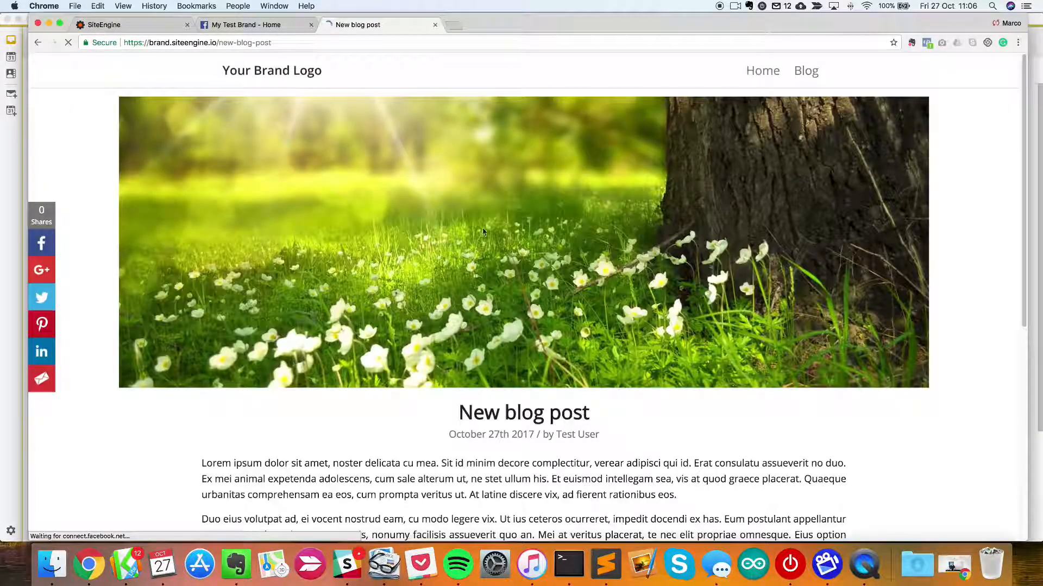
scroll(365, 375, down, 10)
scroll(337, 369, up, 10)
scroll(305, 361, down, 10)
scroll(306, 361, up, 10)
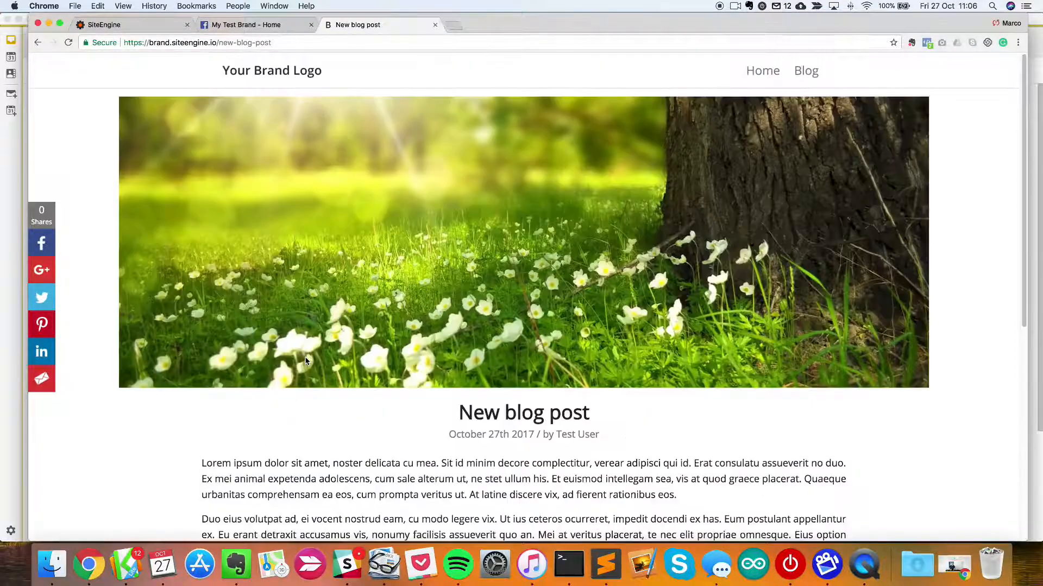
click(435, 24)
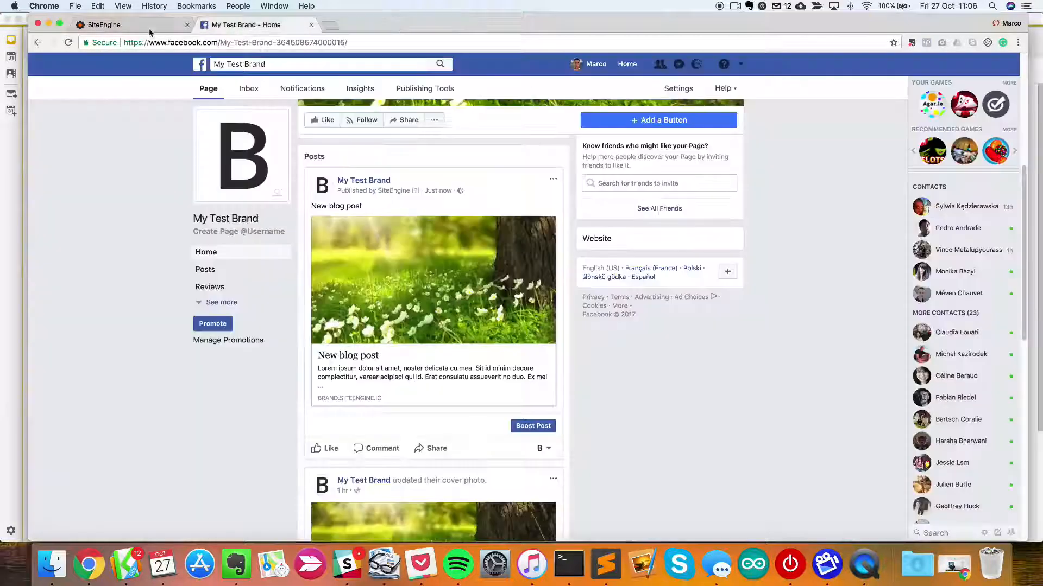
Go back to the SiteEngine queue and check when the next post is scheduled
click(130, 25)
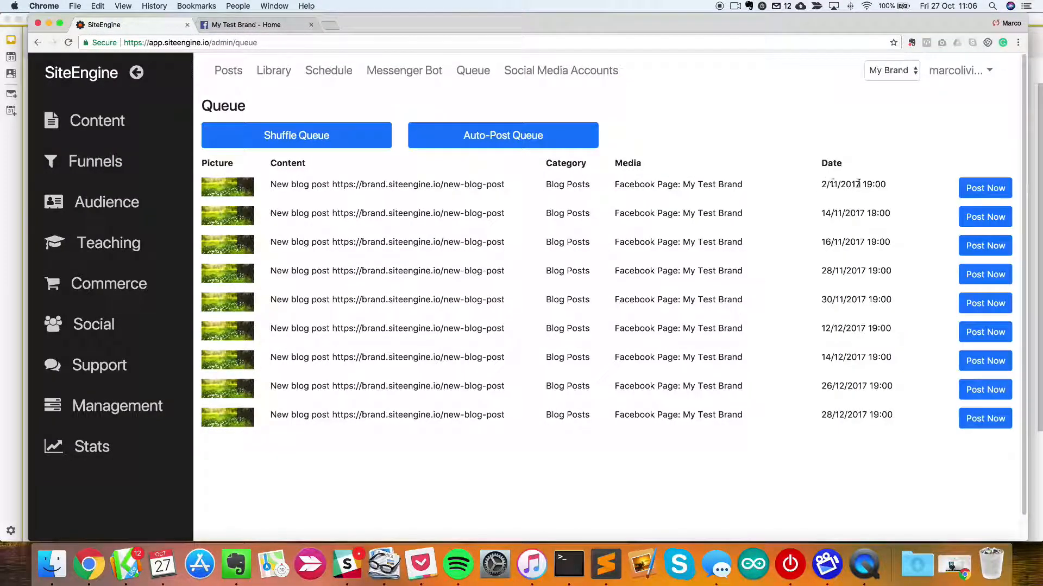
drag(815, 186, 894, 188)
click(851, 181)
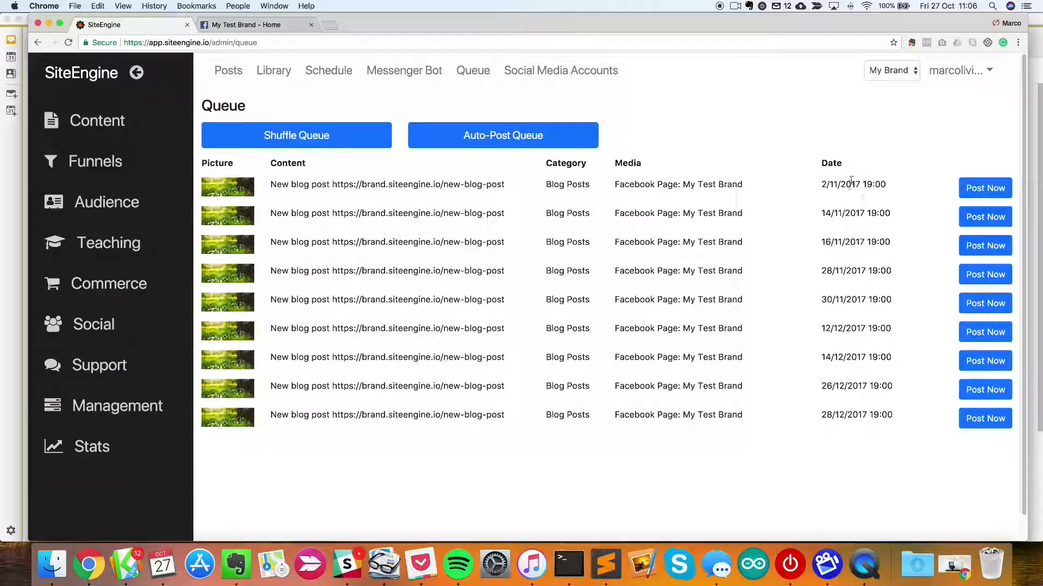